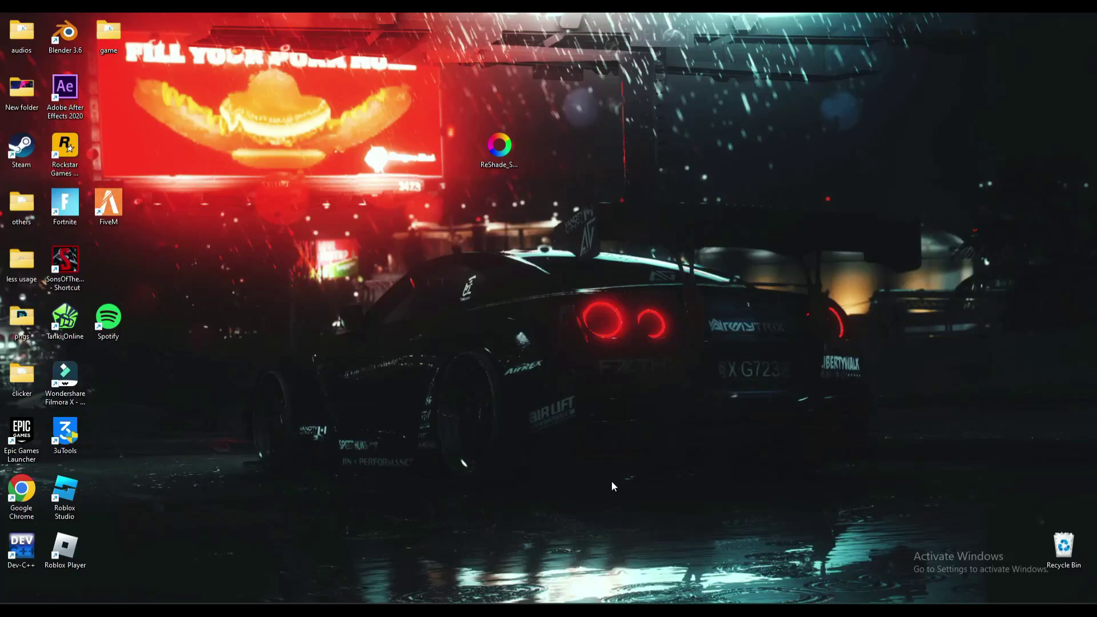
drag(502, 149, 459, 149)
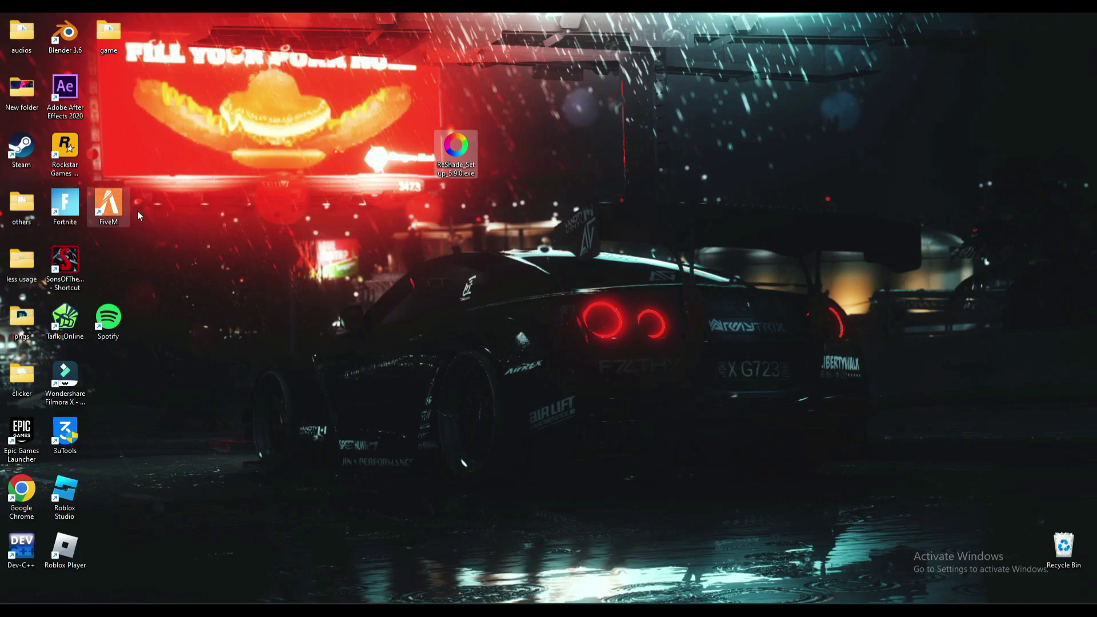
mouse_move(468, 156)
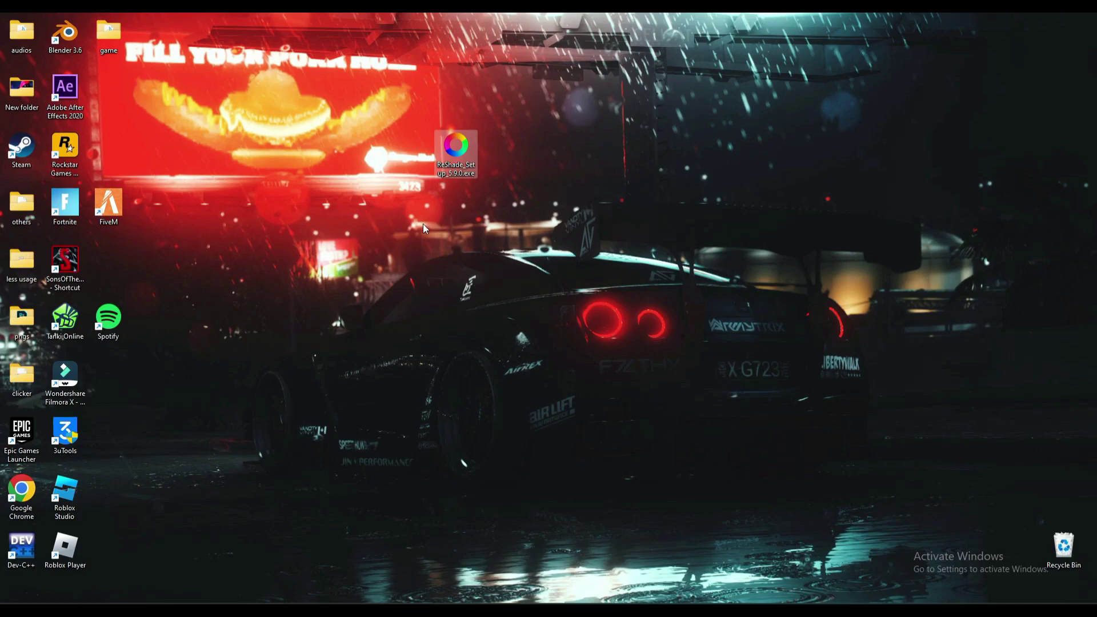
drag(454, 160, 505, 169)
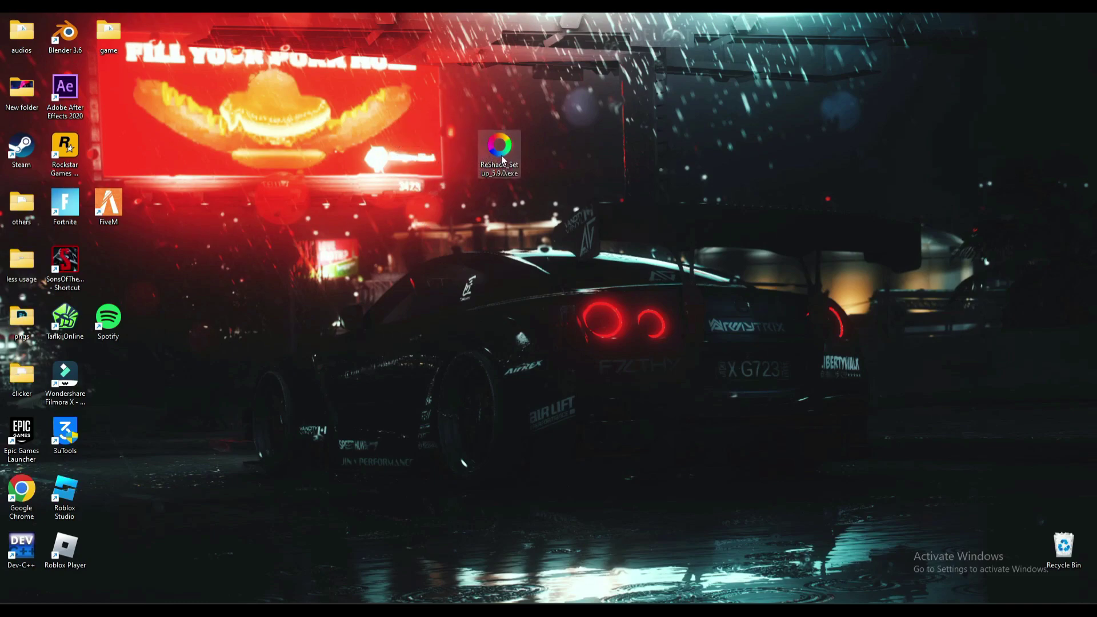
drag(473, 116, 475, 119)
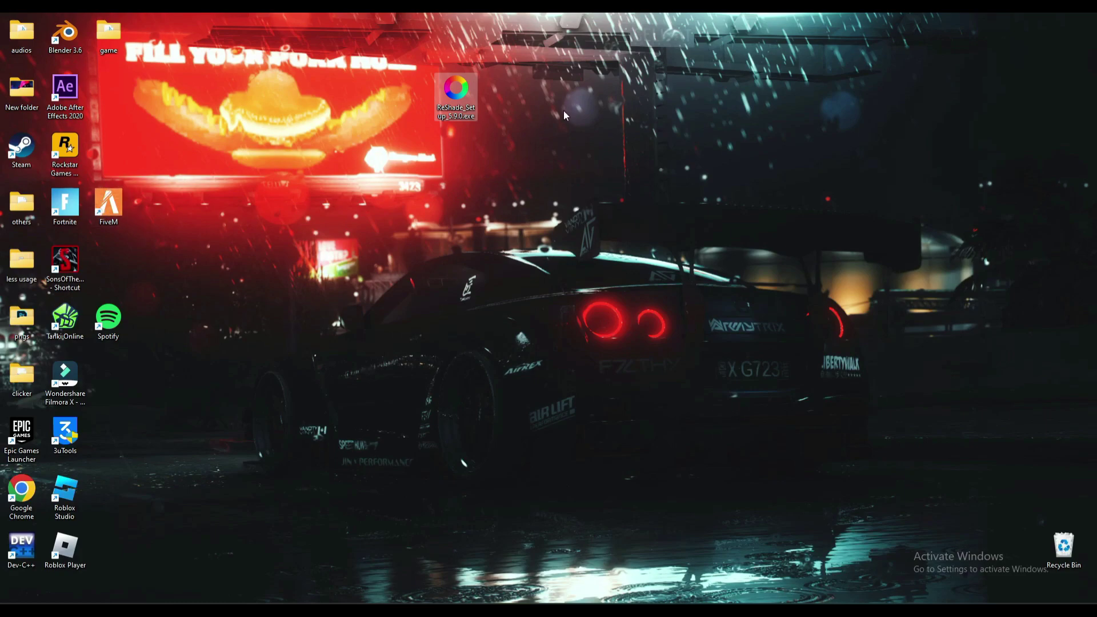
Launch the ReShade 5.9.0 installer from the desktop and move its window out of the centre
double_click(459, 103)
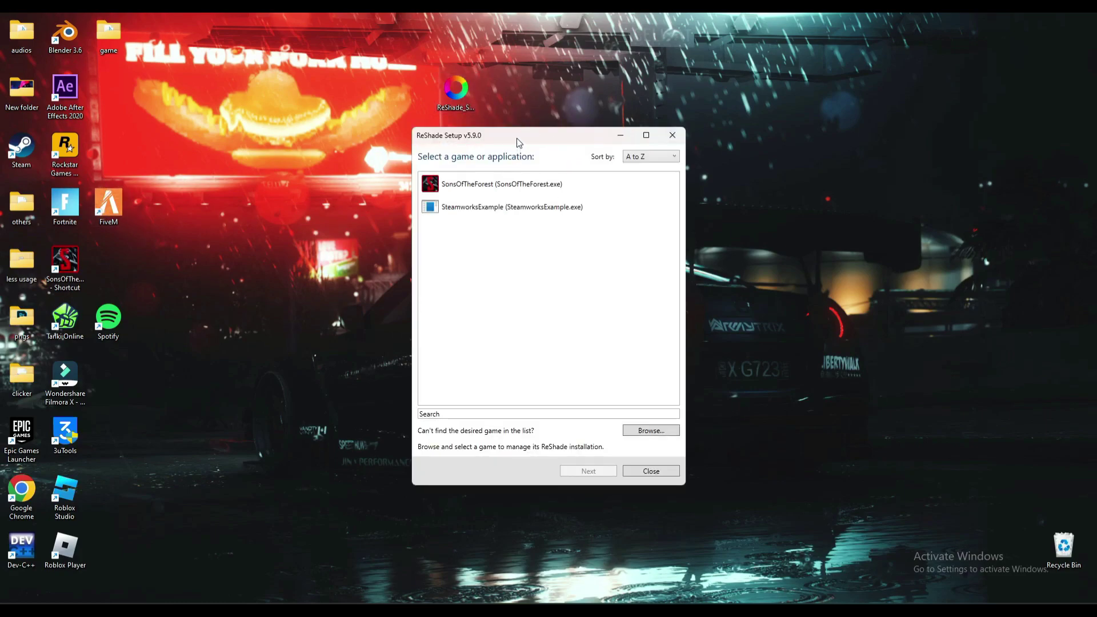
drag(518, 140, 417, 85)
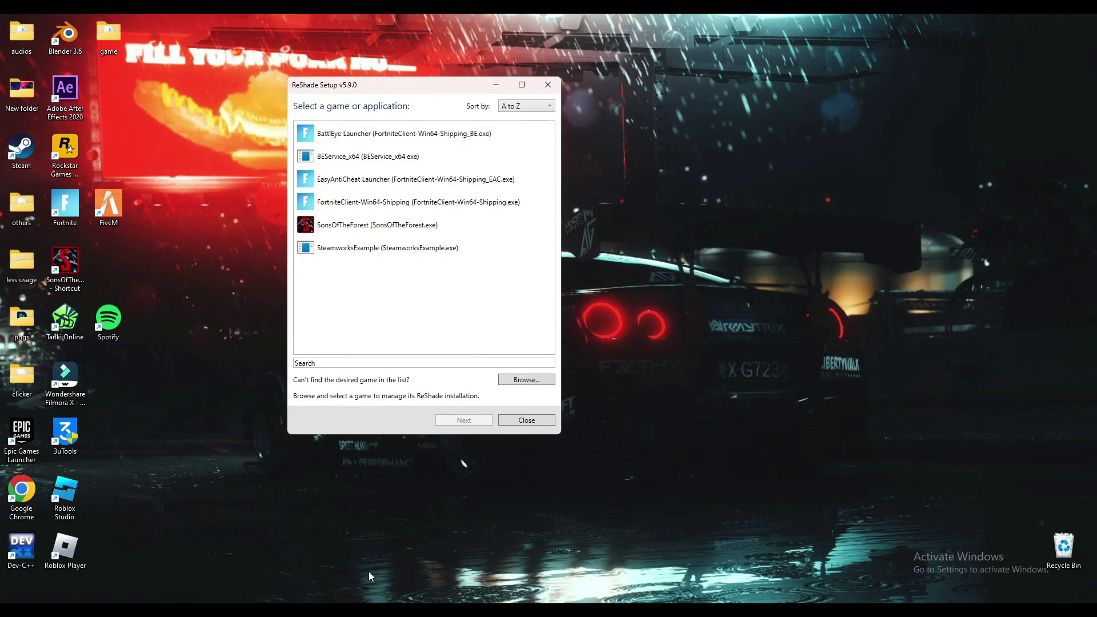
Open the GTAV folder on the WD Games (E:) drive in File Explorer and arrange it beside the ReShade Setup window
click(547, 600)
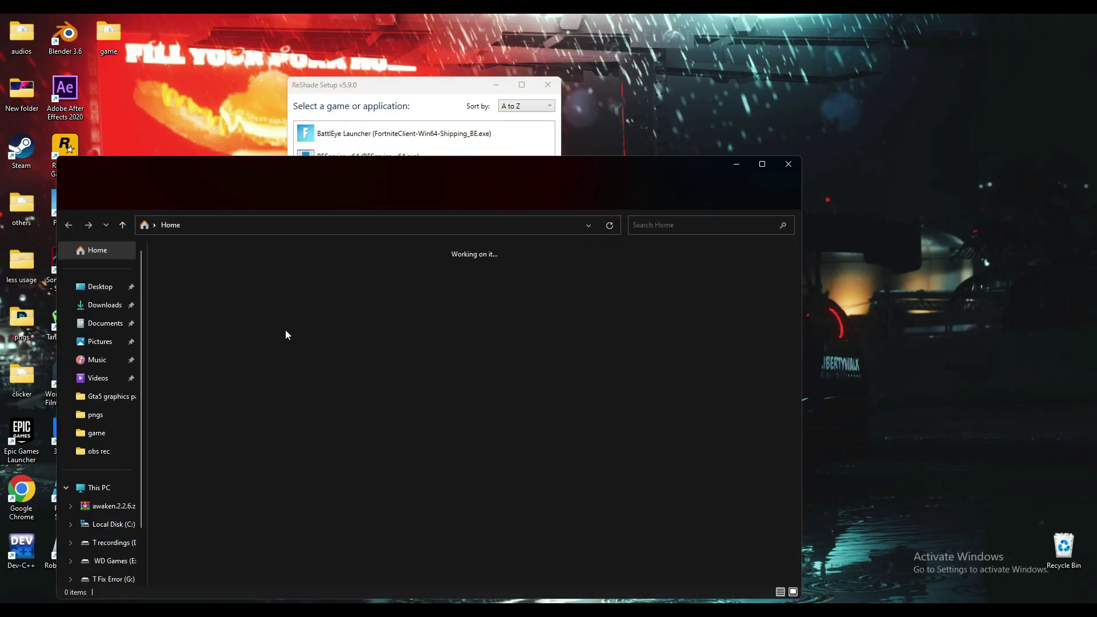
click(110, 561)
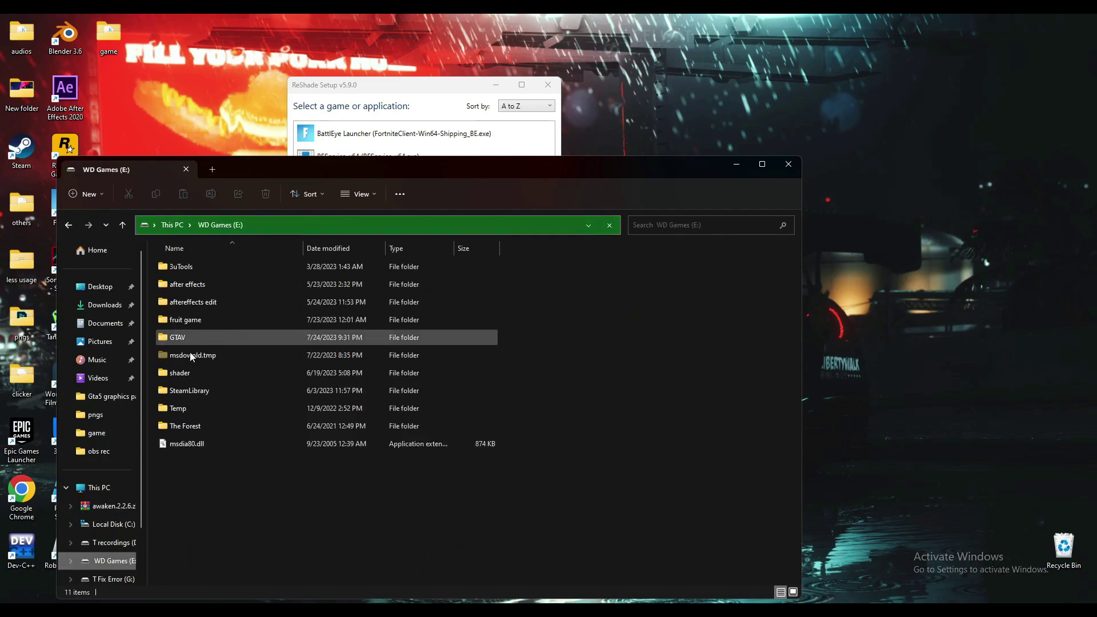
double_click(194, 338)
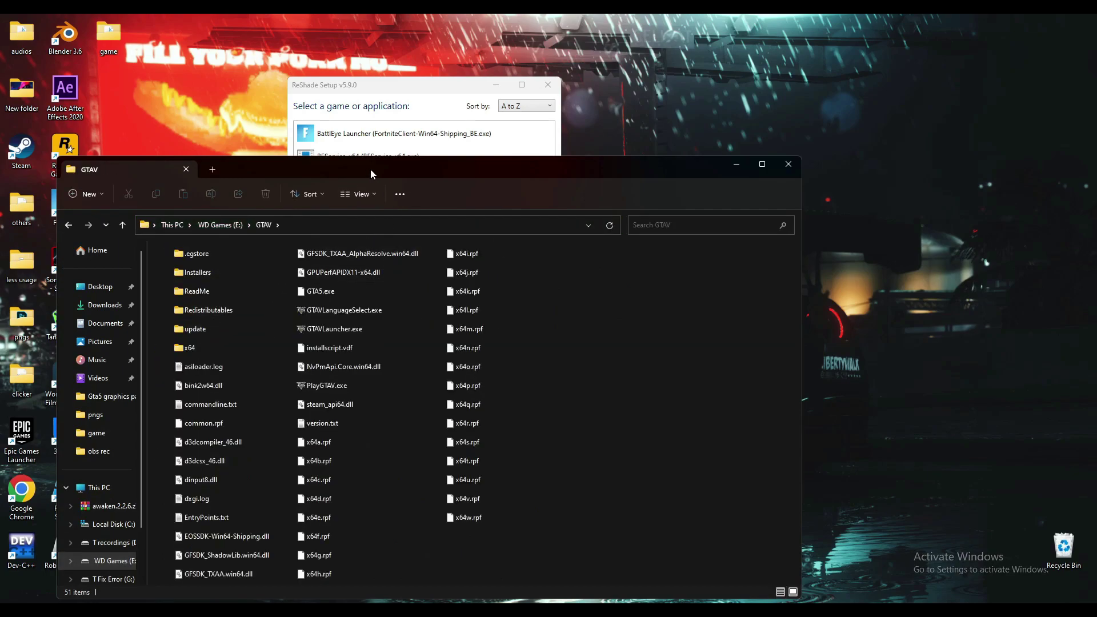
drag(371, 169, 661, 152)
drag(414, 87, 267, 75)
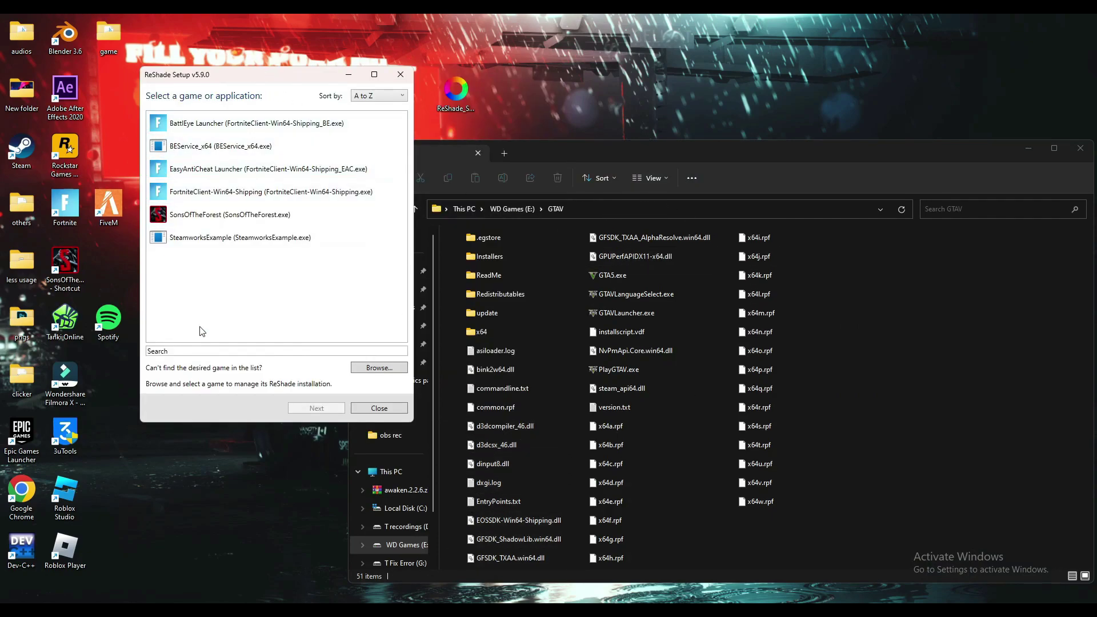
Browse for the game in ReShade Setup and choose GTA5.exe from the GTAV folder
click(404, 370)
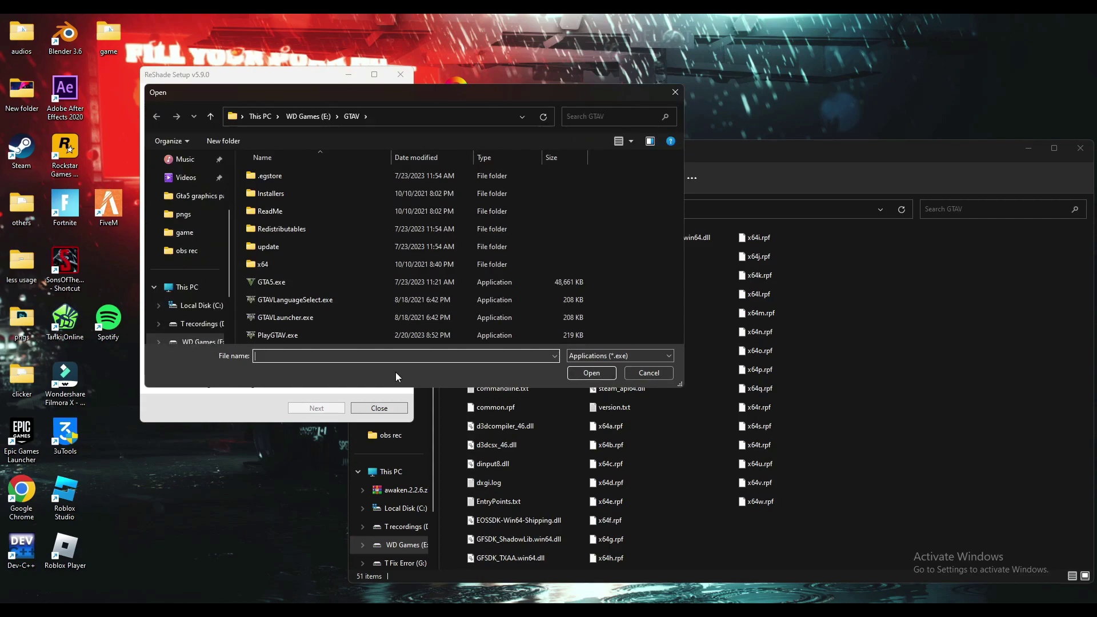
click(278, 283)
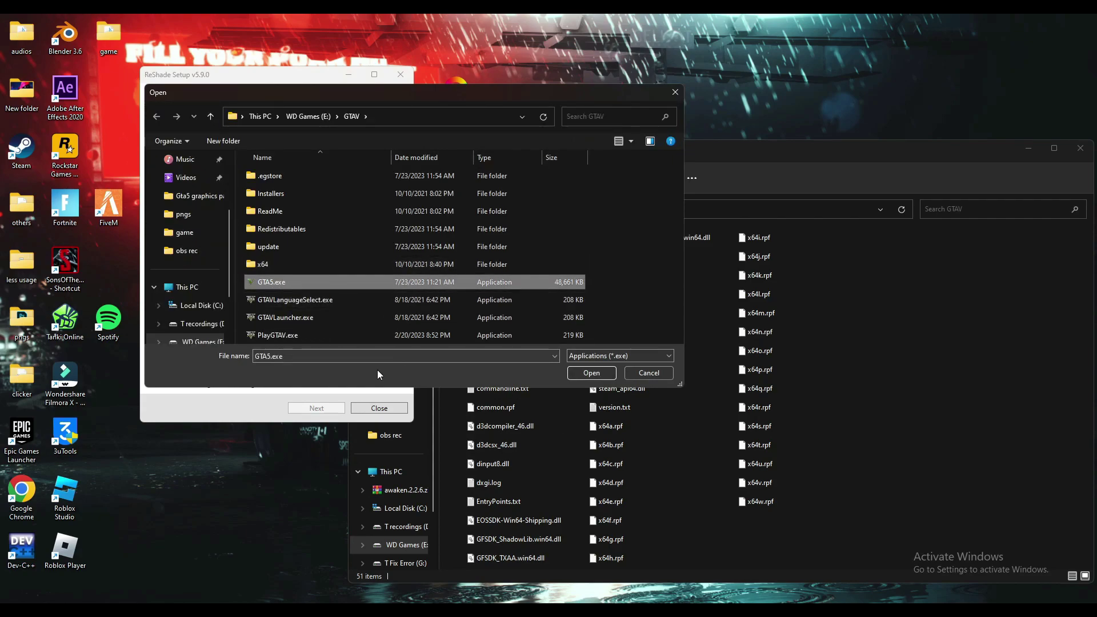
click(592, 374)
Proceed with the DirectX 10/11/12 rendering API for Grand Theft Auto V and continue without choosing a preset file
click(289, 408)
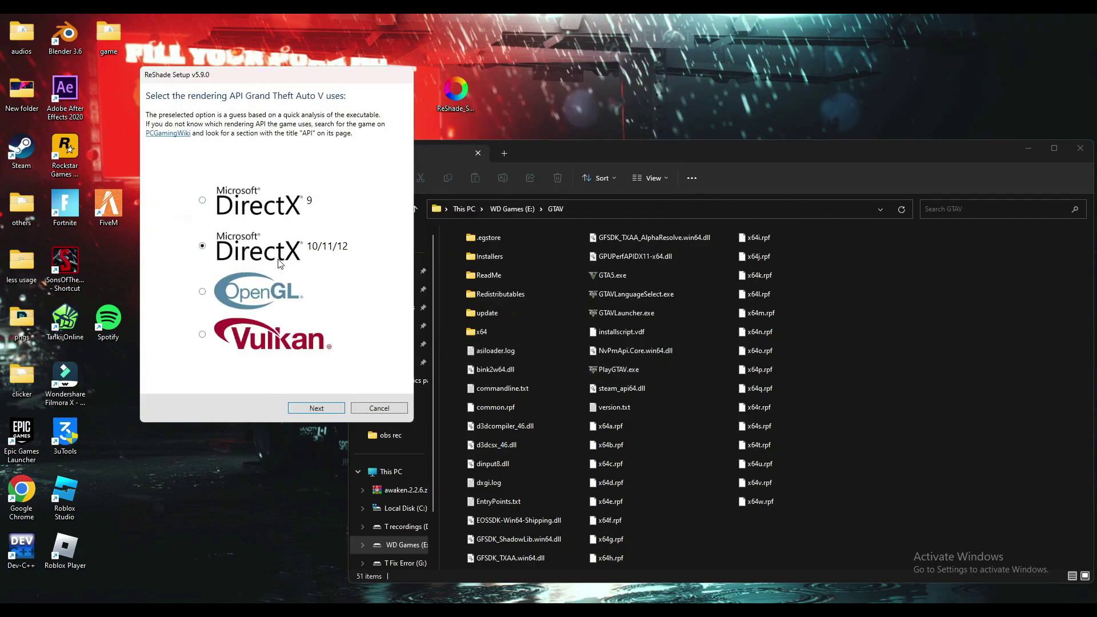
click(315, 410)
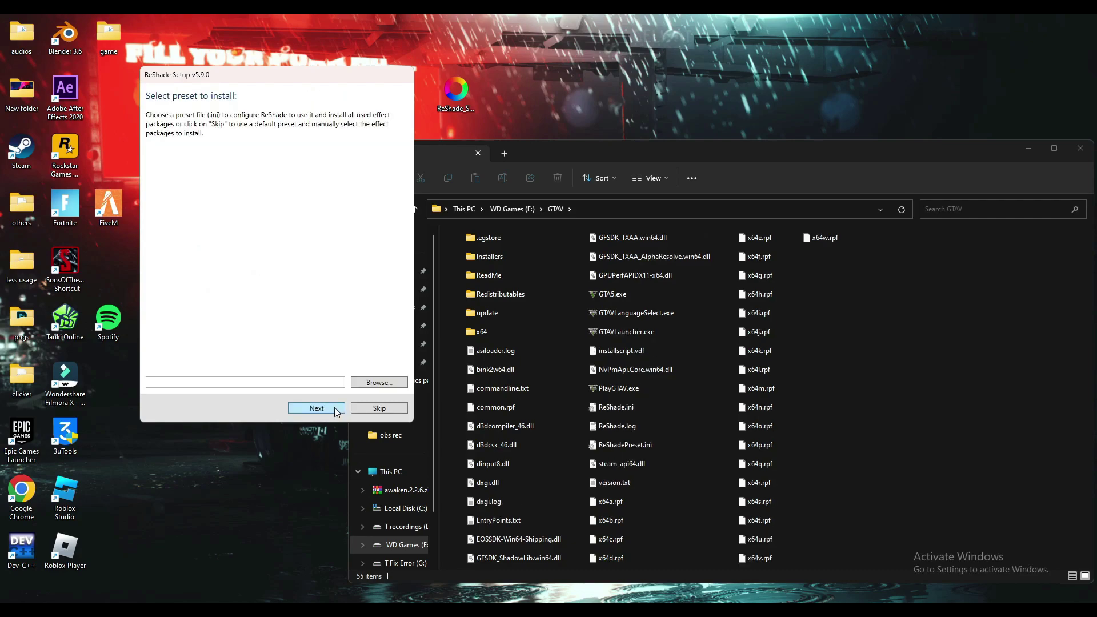
click(324, 407)
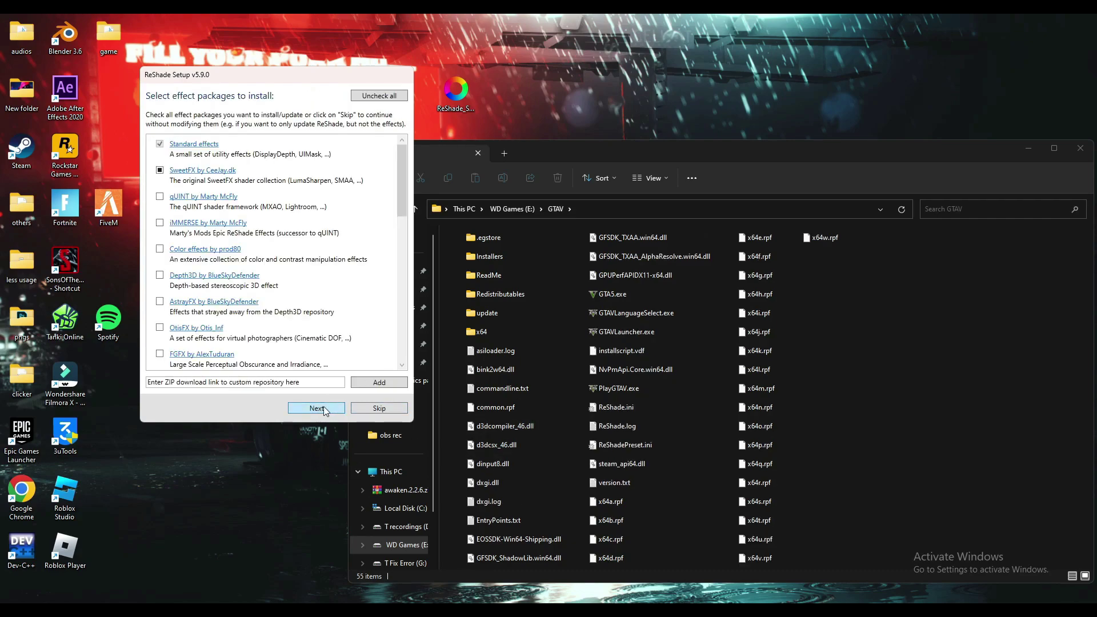
Select all the effect packages, install them, and finish the ReShade setup
drag(264, 77, 249, 76)
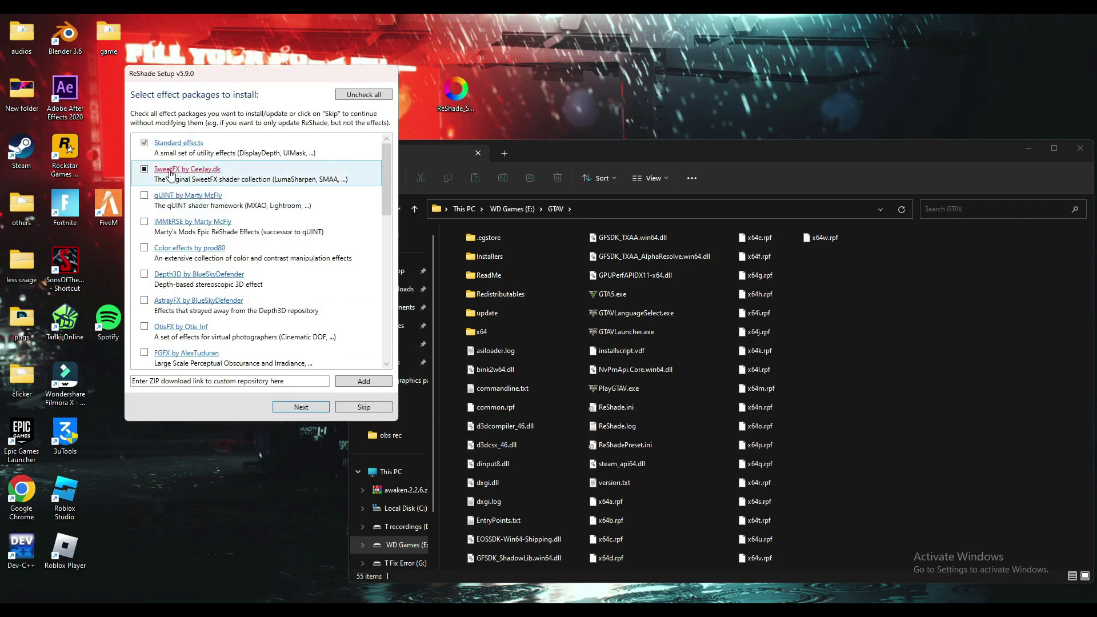
scroll(316, 240, down, 3)
scroll(316, 243, up, 3)
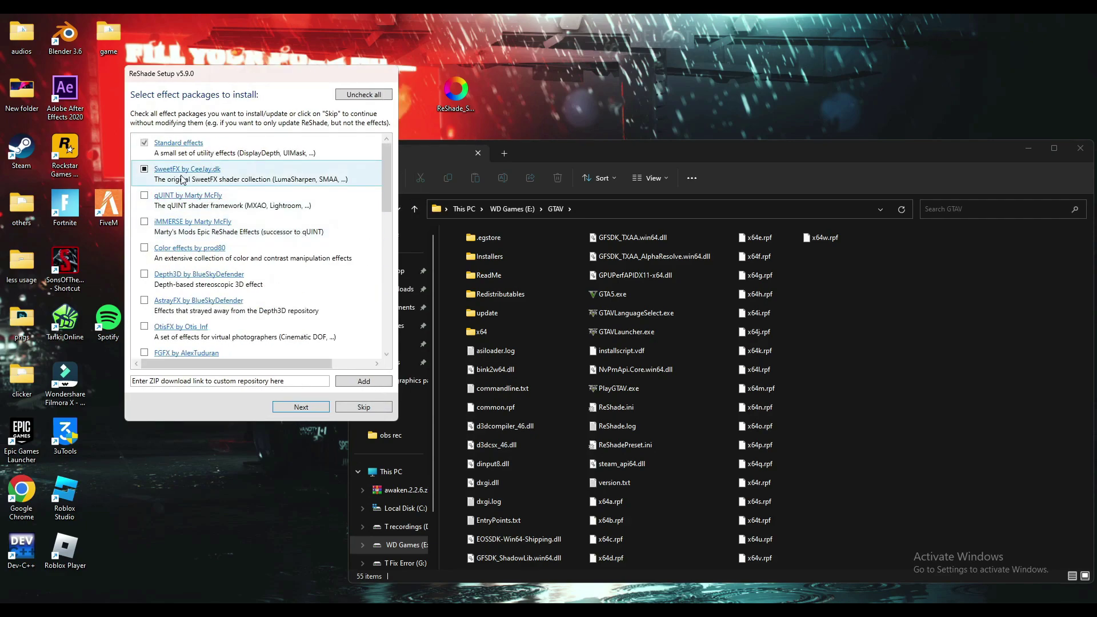
click(144, 170)
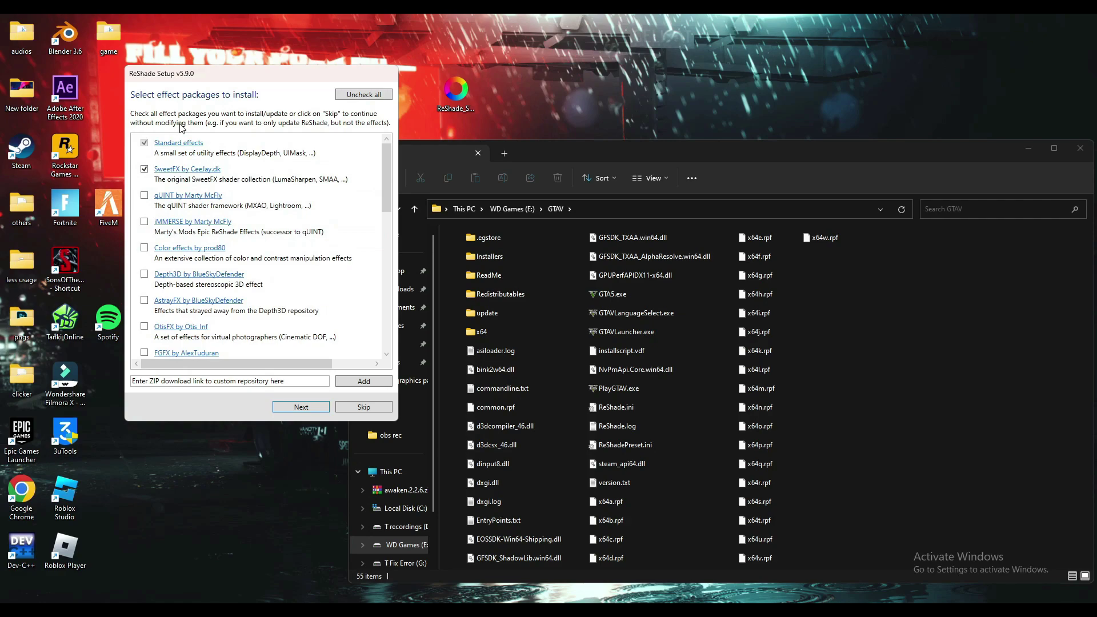
click(360, 96)
click(361, 94)
click(302, 408)
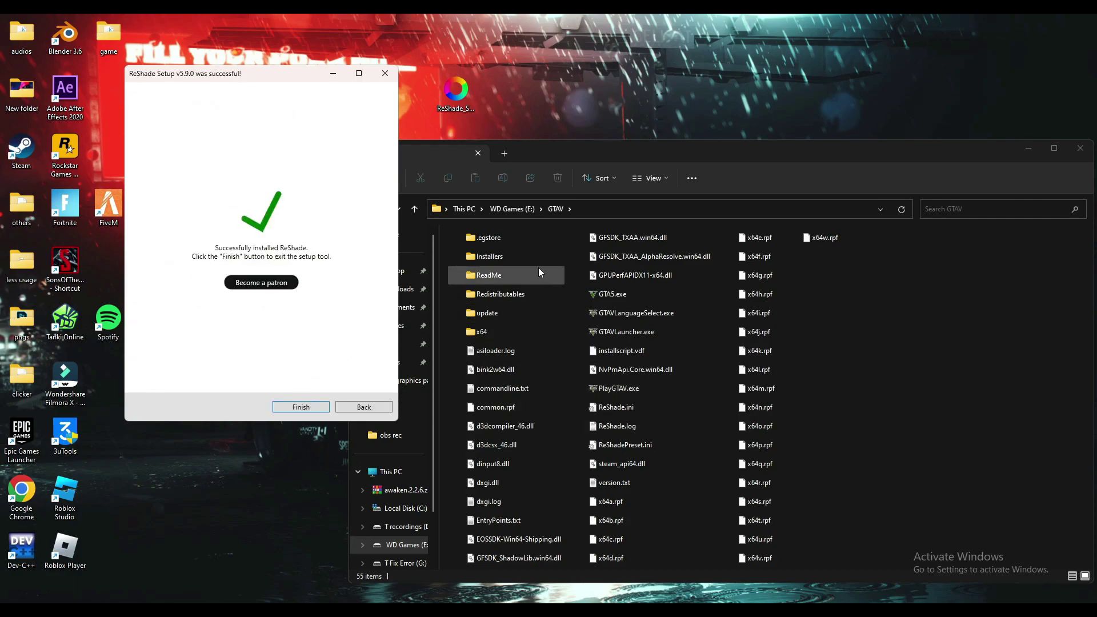
click(313, 408)
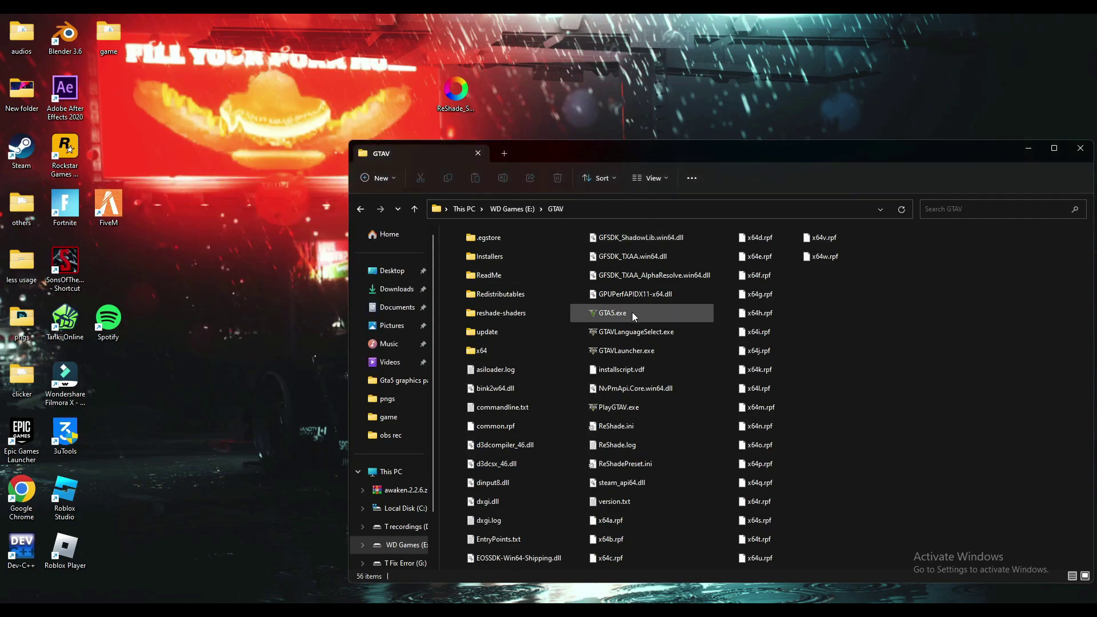
Cut the reshade-shaders folder, dxgi.dll, ReShade.ini, ReShade.log and ReShadePreset.ini from the GTAV folder
click(496, 315)
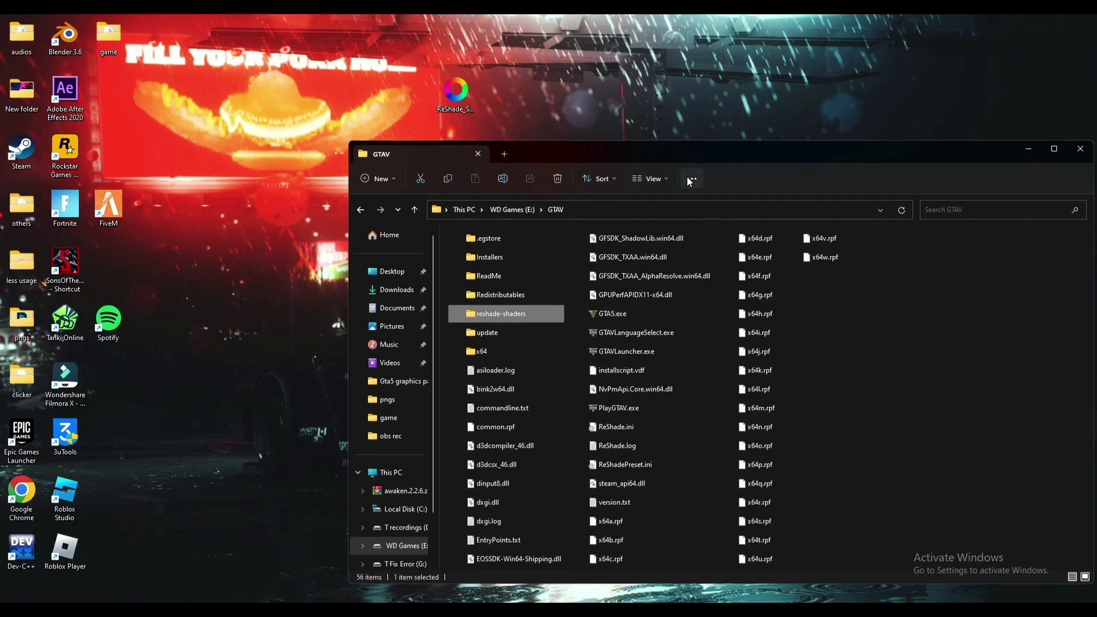
drag(623, 145, 430, 78)
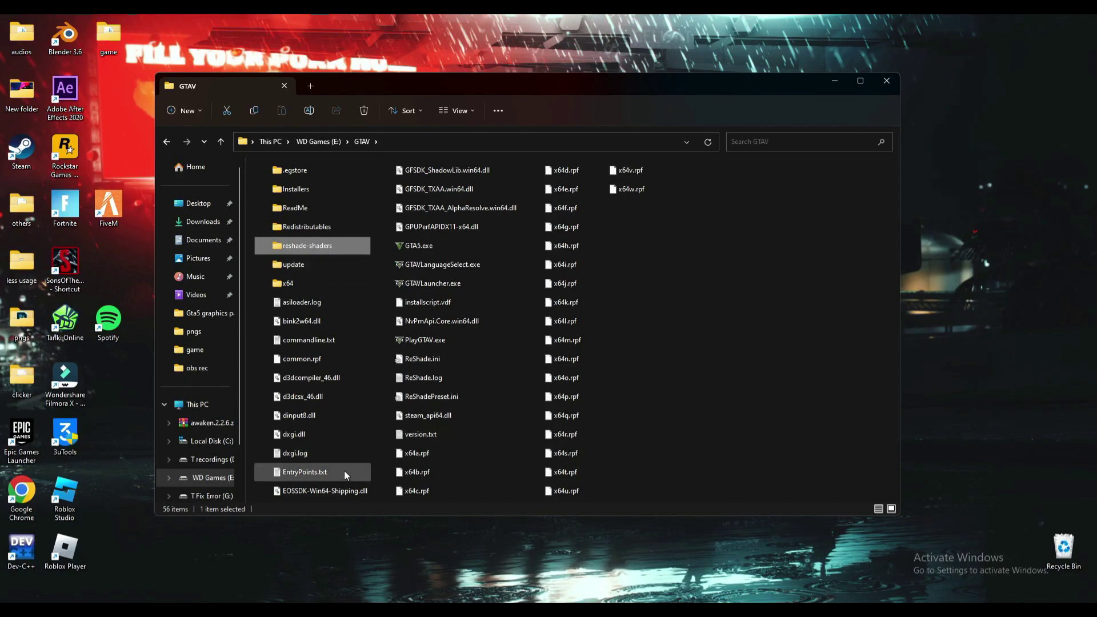
ctrl+click(309, 437)
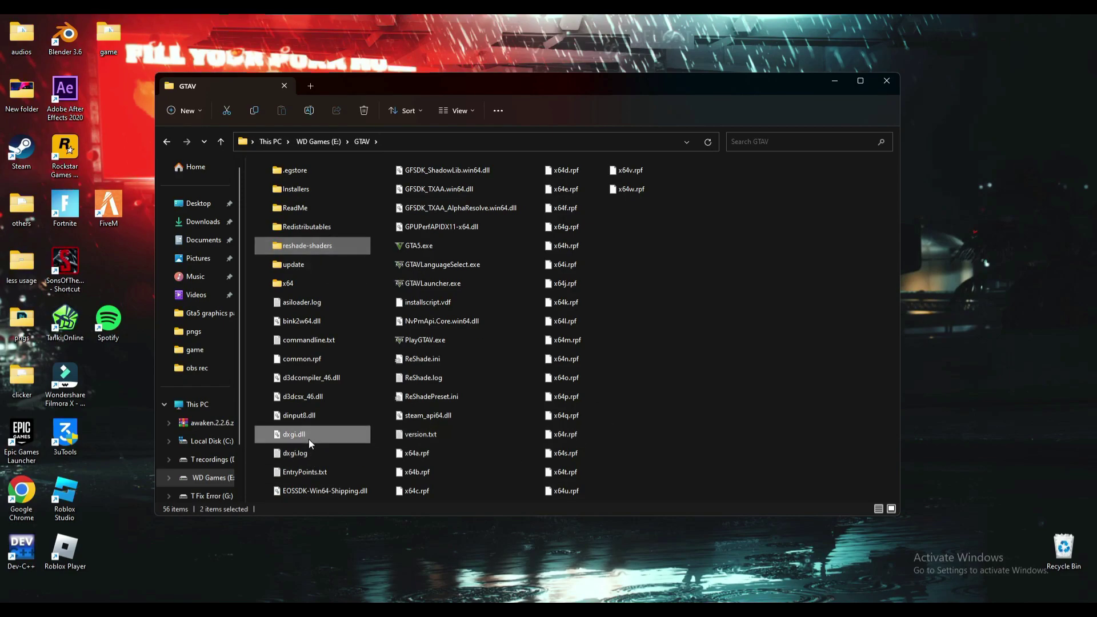
ctrl+click(449, 357)
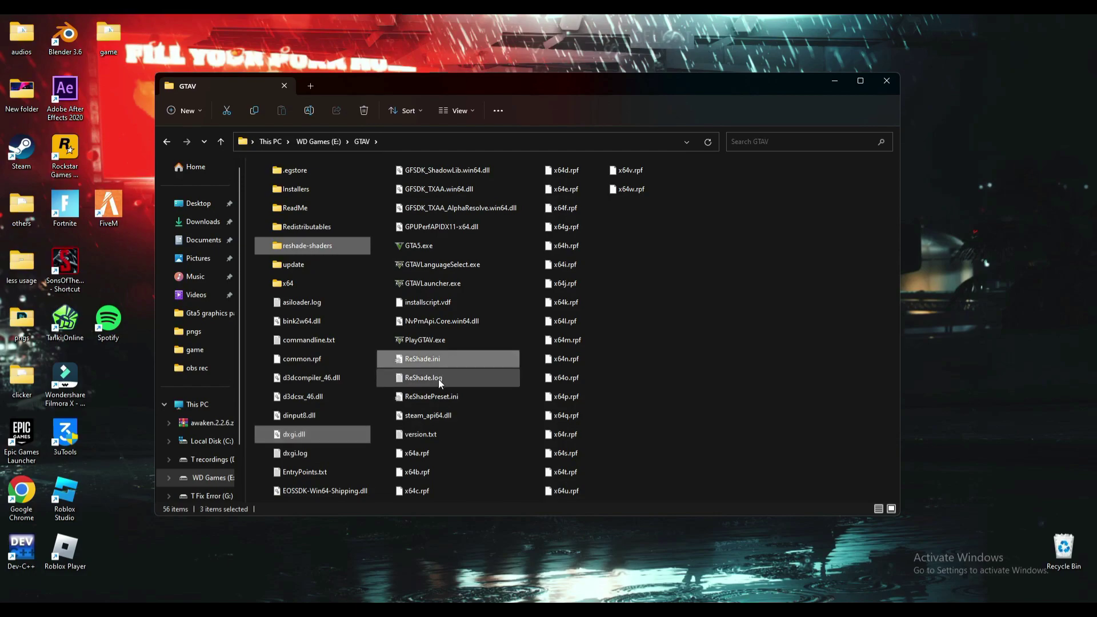
ctrl+click(437, 378)
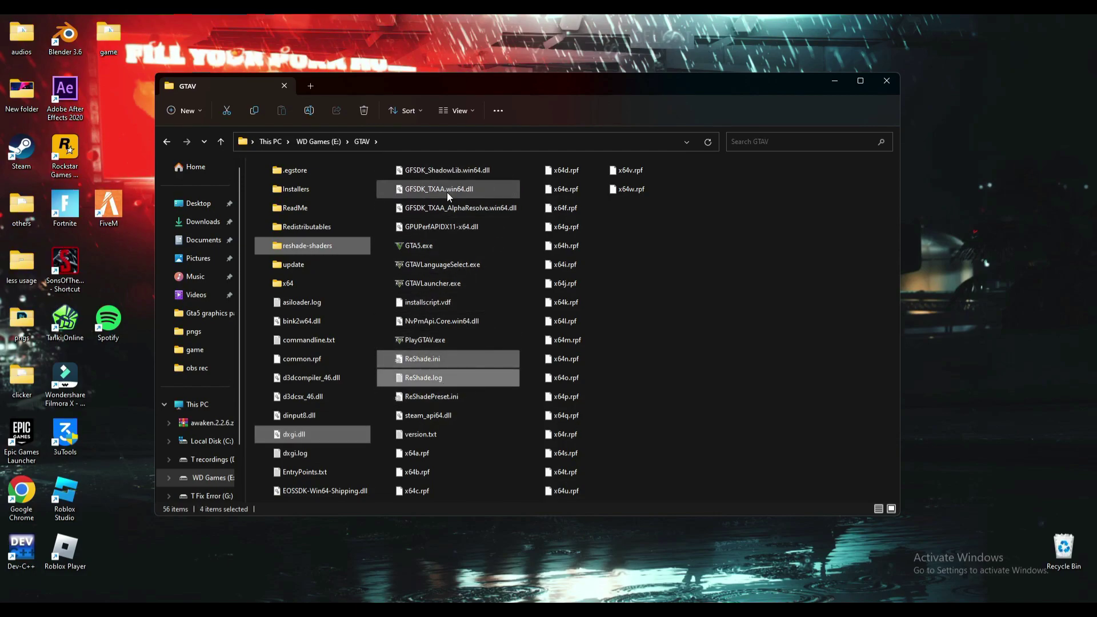
ctrl+click(451, 399)
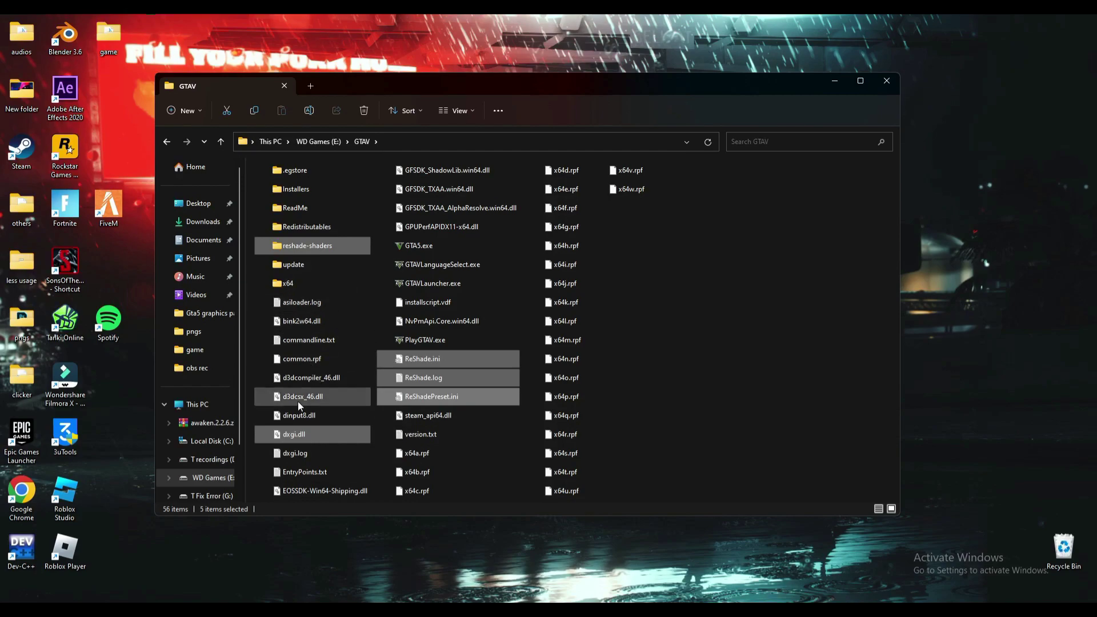
right_click(418, 378)
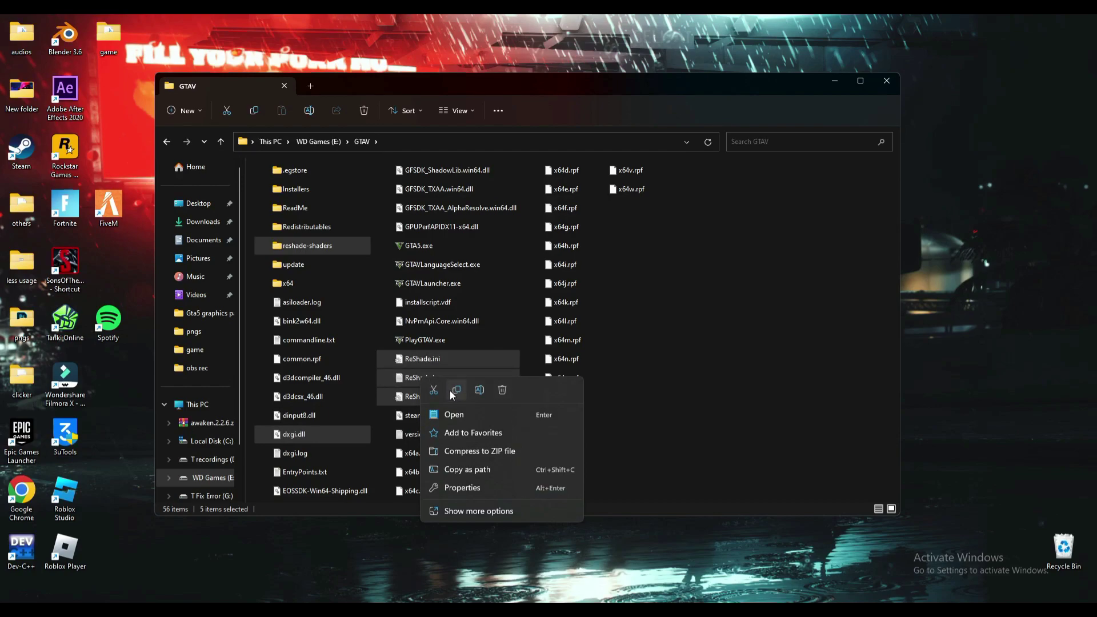
click(436, 390)
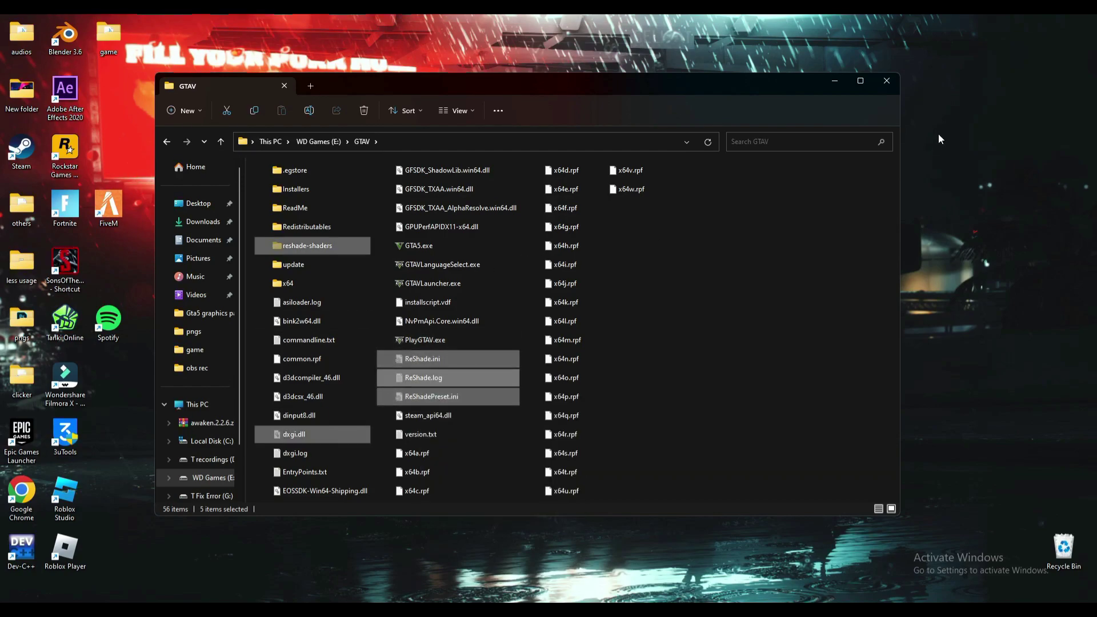
Minimize the GTAV folder window and open the appdata folder through the Windows Run dialog
click(834, 81)
click(309, 598)
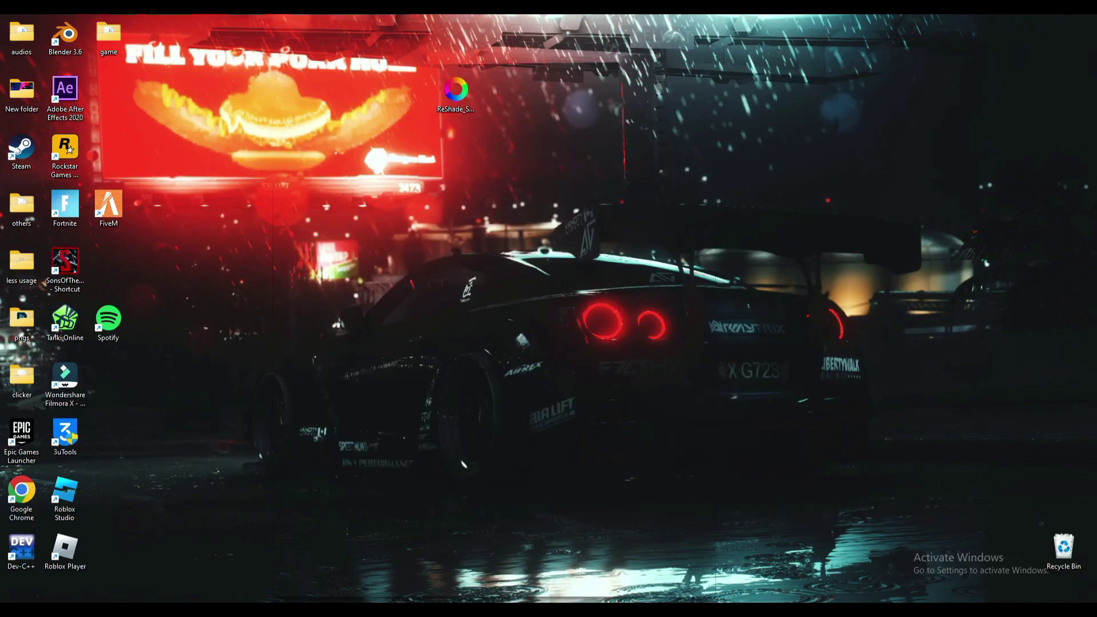
text(run)
key(Return)
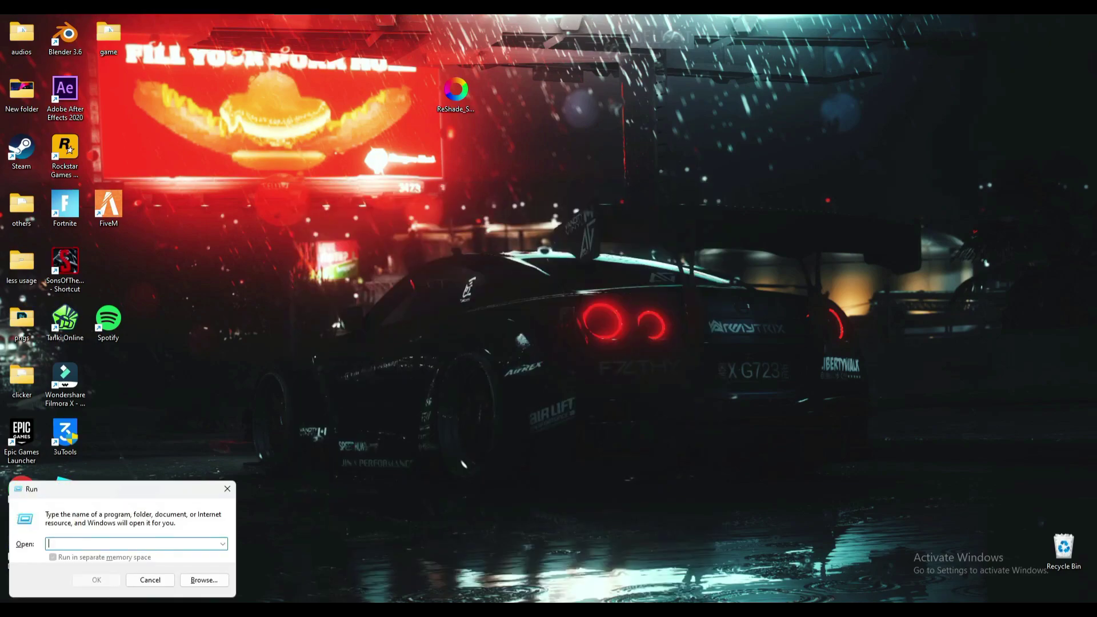
text(appdata)
key(Return)
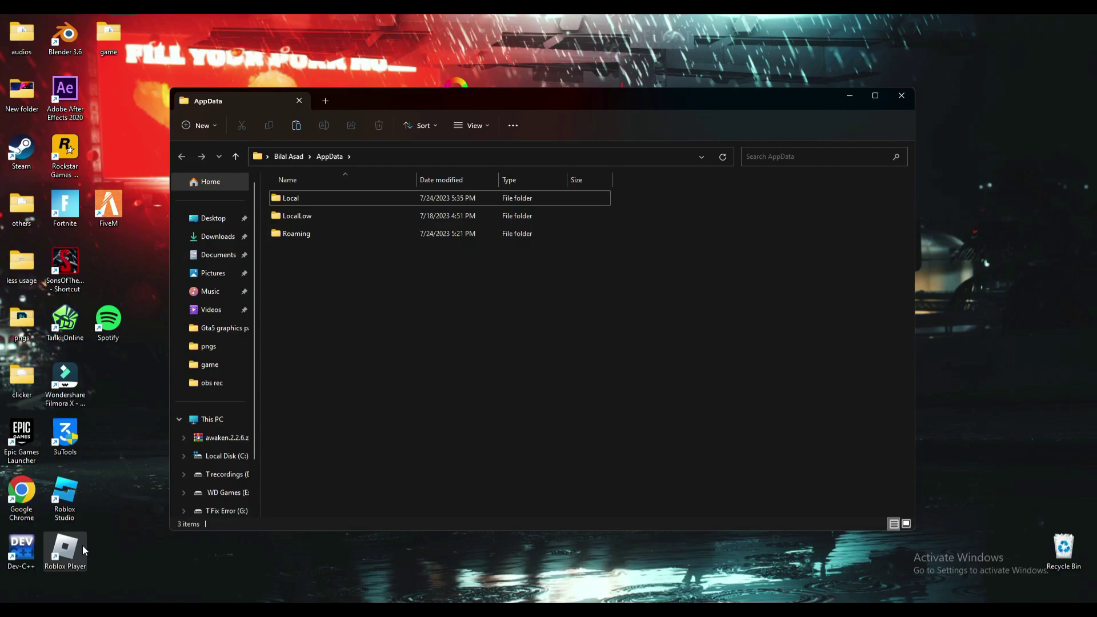
Go into the Local folder, its FiveM subfolder, and FiveM Application Data inside it
double_click(350, 201)
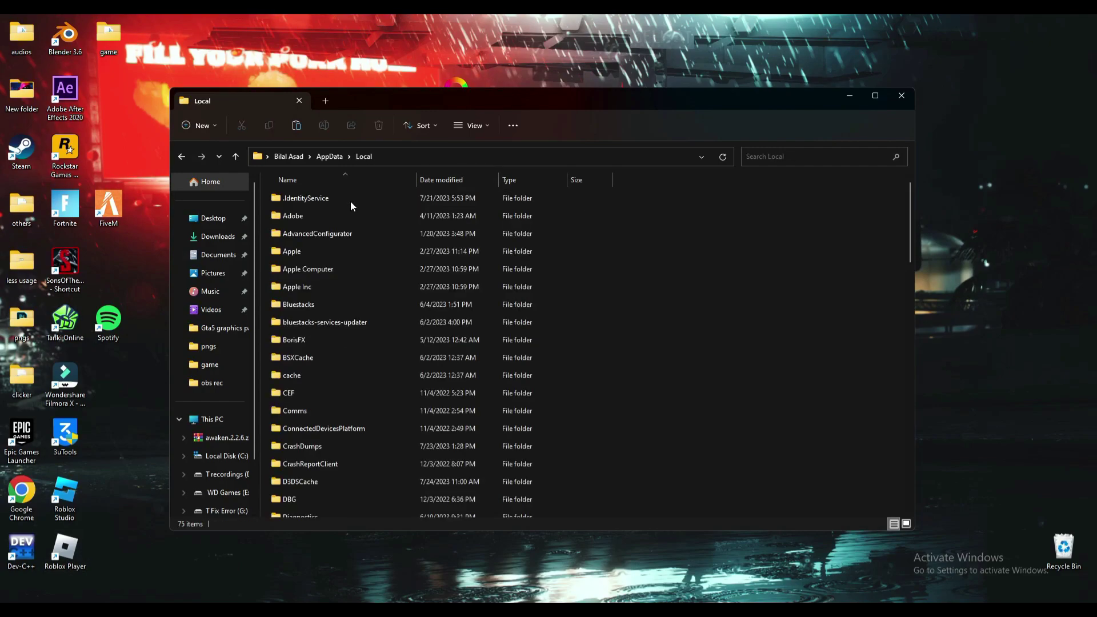
click(329, 253)
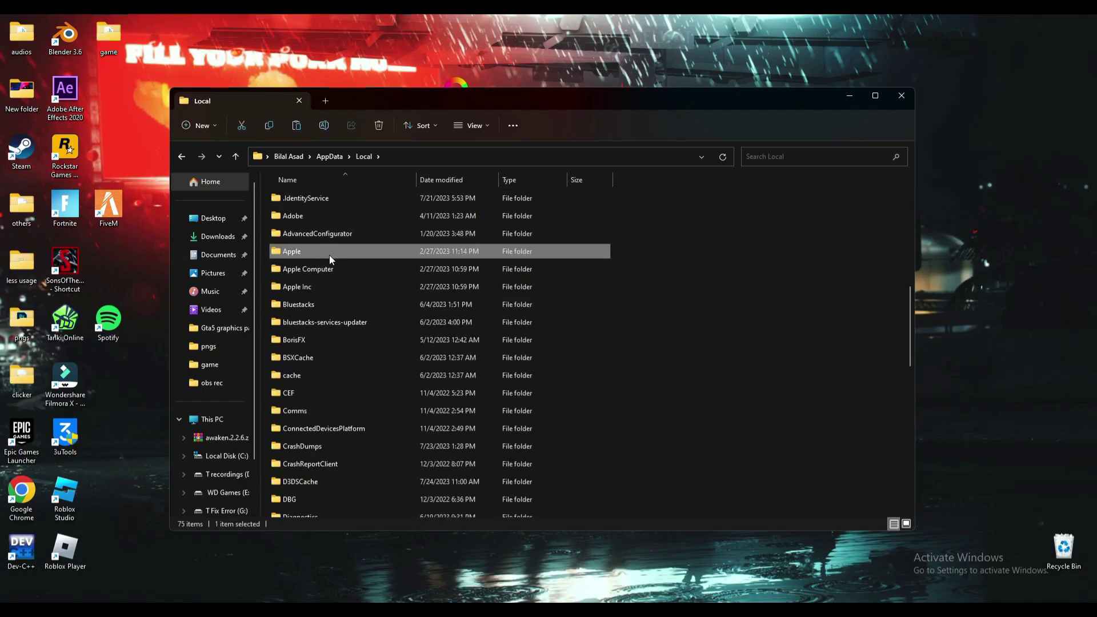
key(f)
double_click(300, 198)
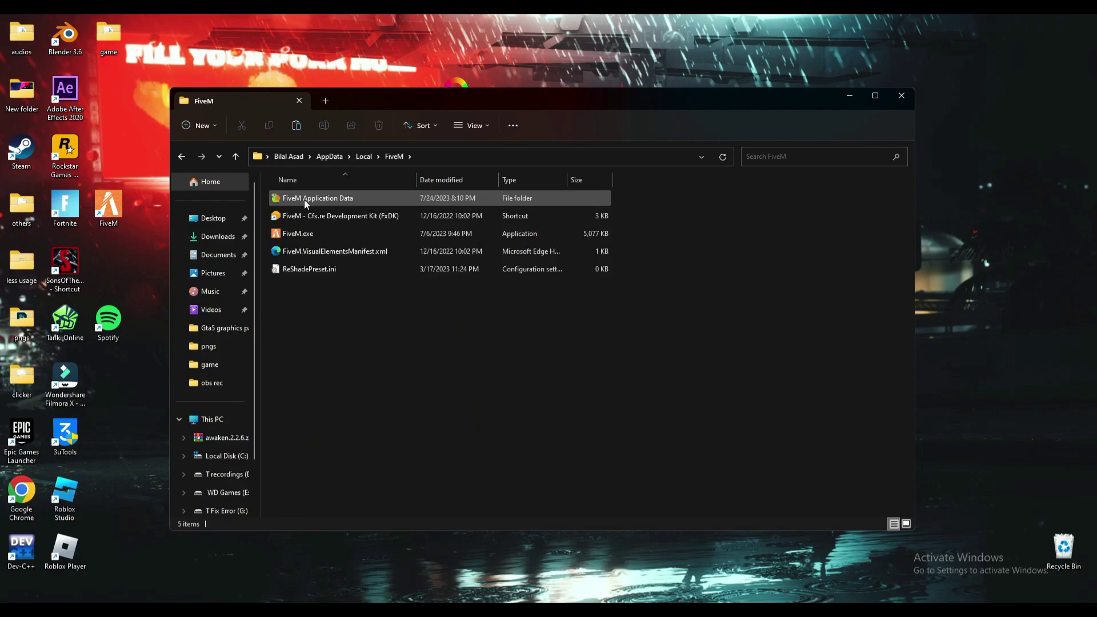
double_click(326, 198)
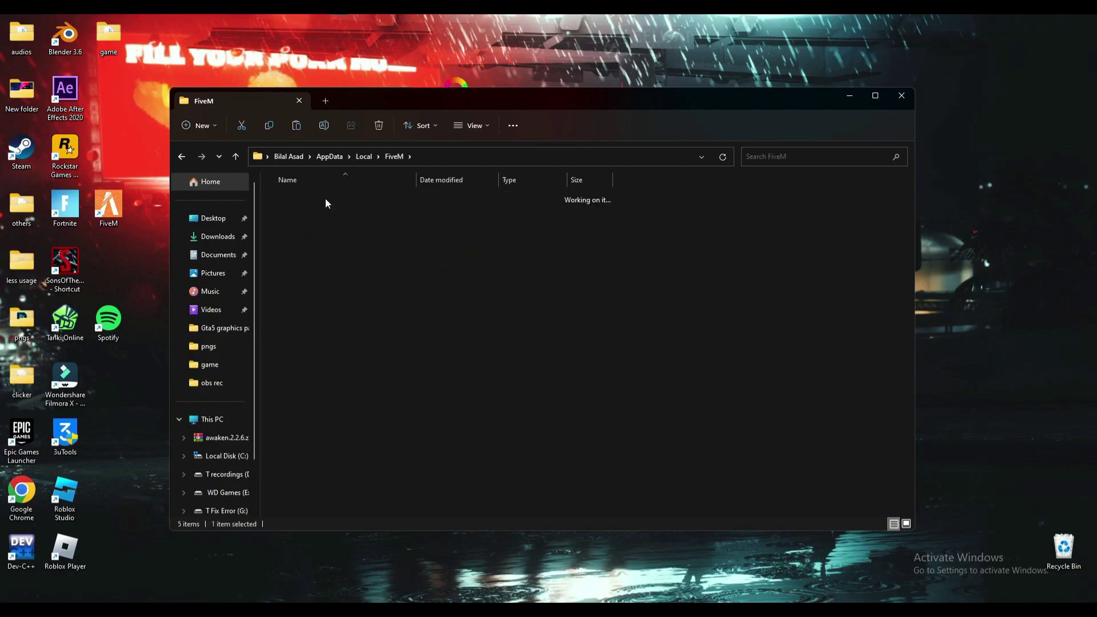
Open the plugins folder inside FiveM Application Data and paste the cut ReShade files and reshade-shaders folder there
scroll(413, 336, down, 2)
scroll(298, 309, up, 2)
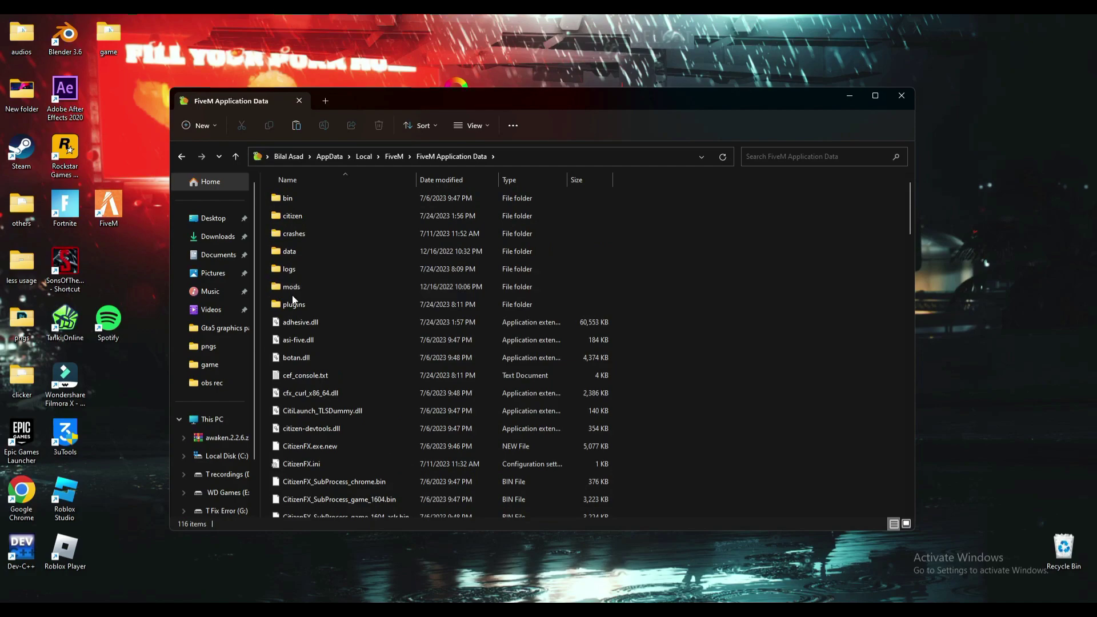
click(298, 305)
double_click(303, 304)
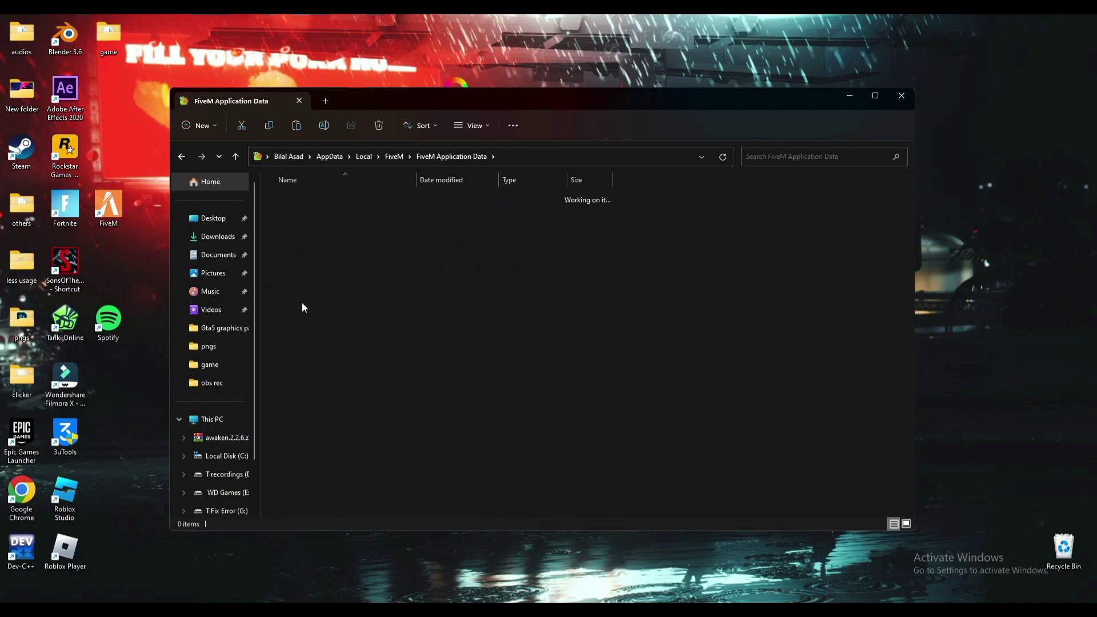
right_click(456, 267)
click(471, 281)
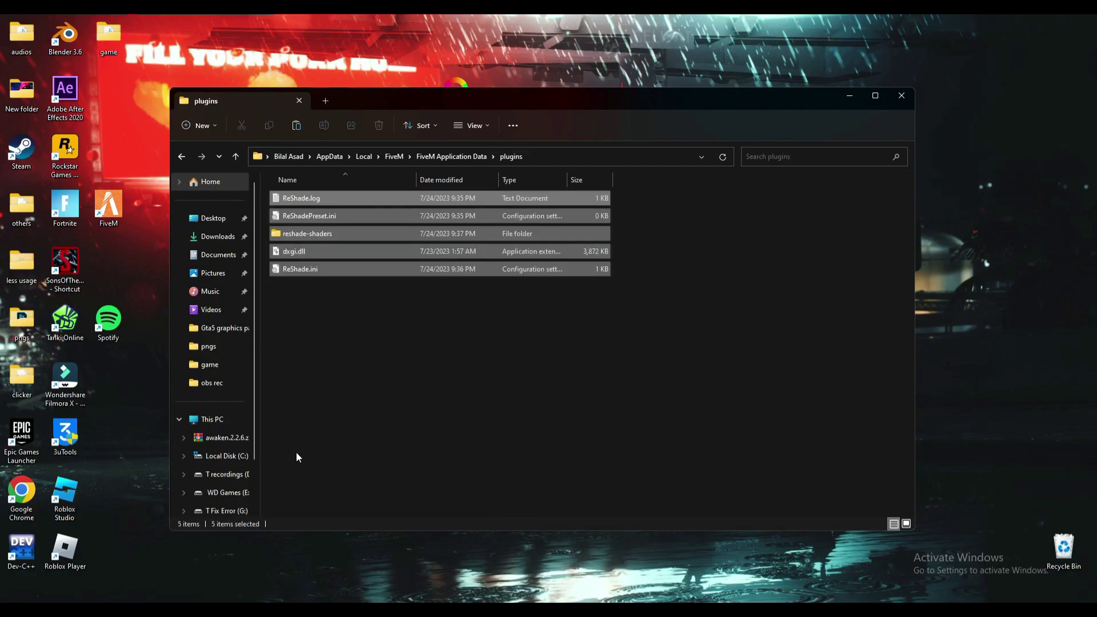
click(327, 320)
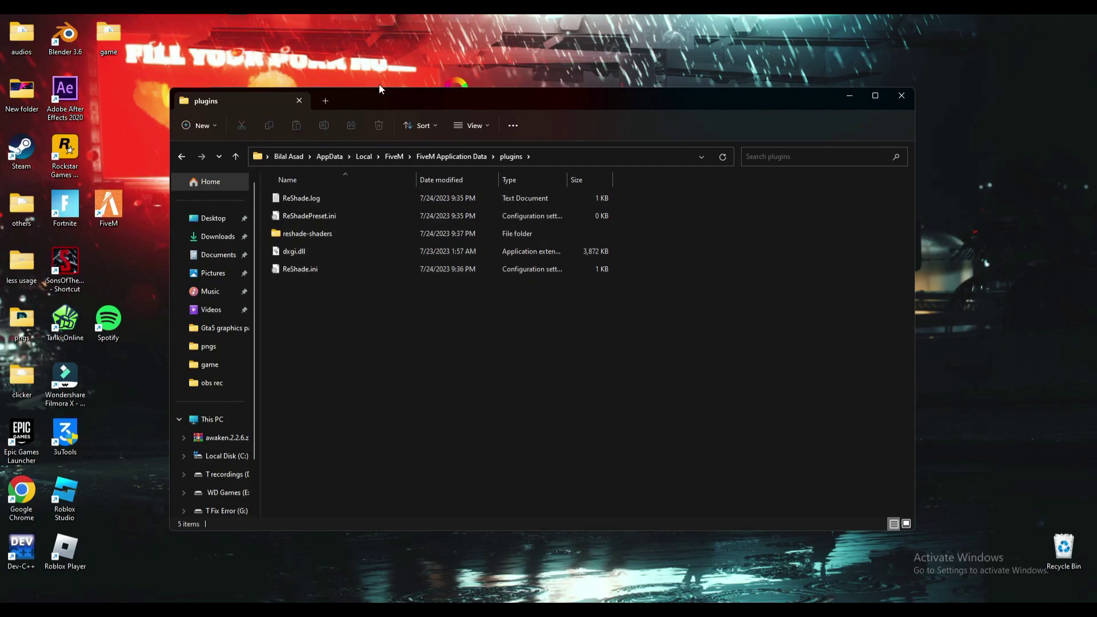
Minimize the plugins folder window, then launch FiveM from the desktop and dismiss its account login panel
click(847, 96)
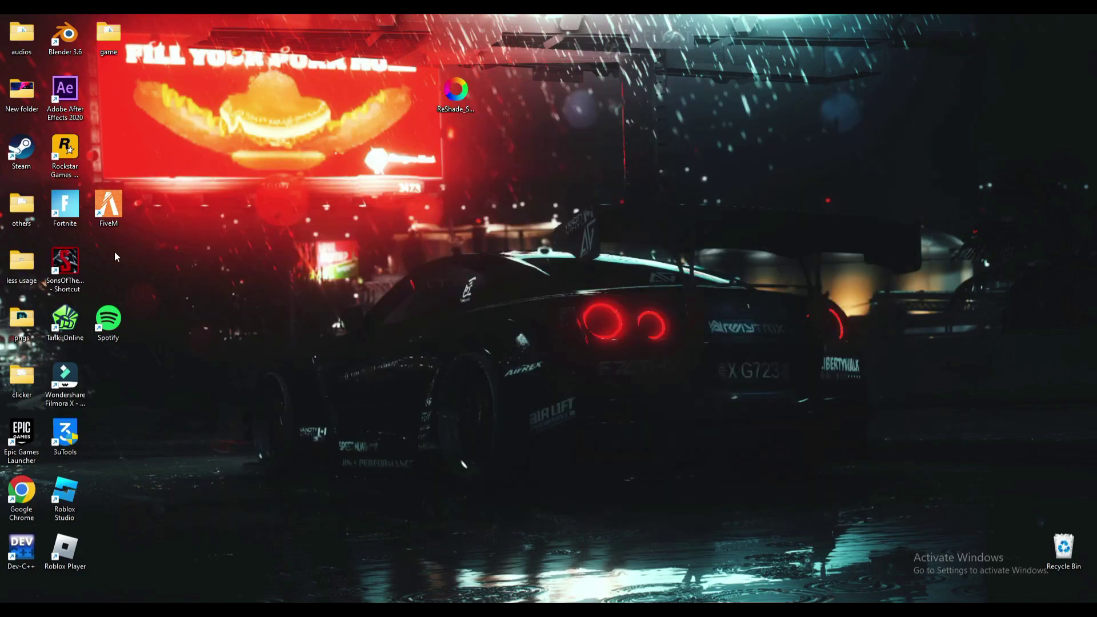
double_click(116, 208)
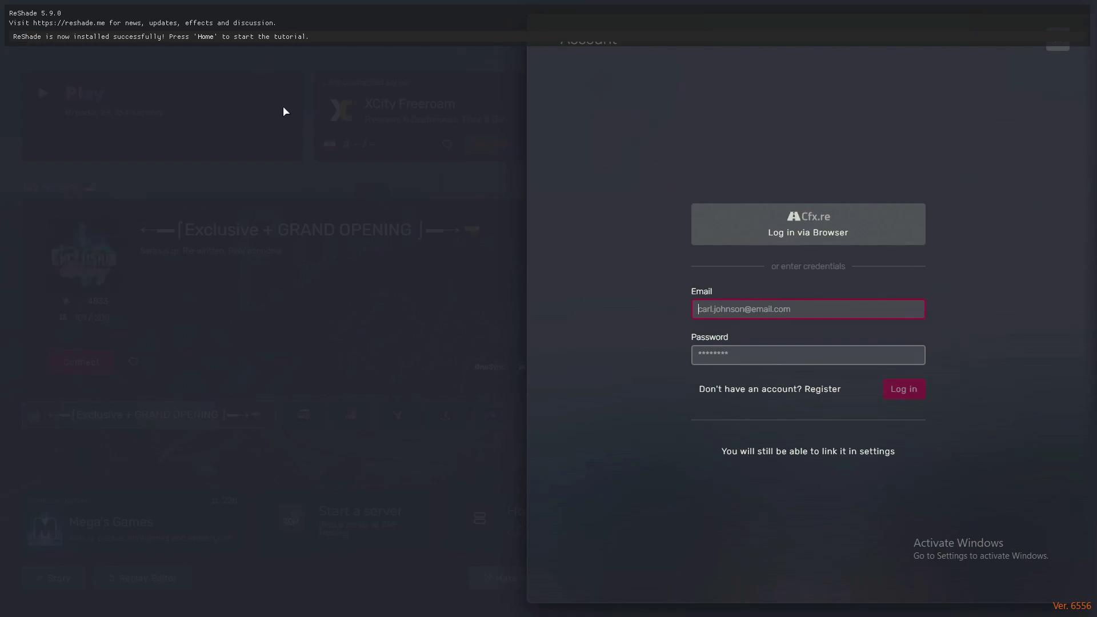
click(387, 204)
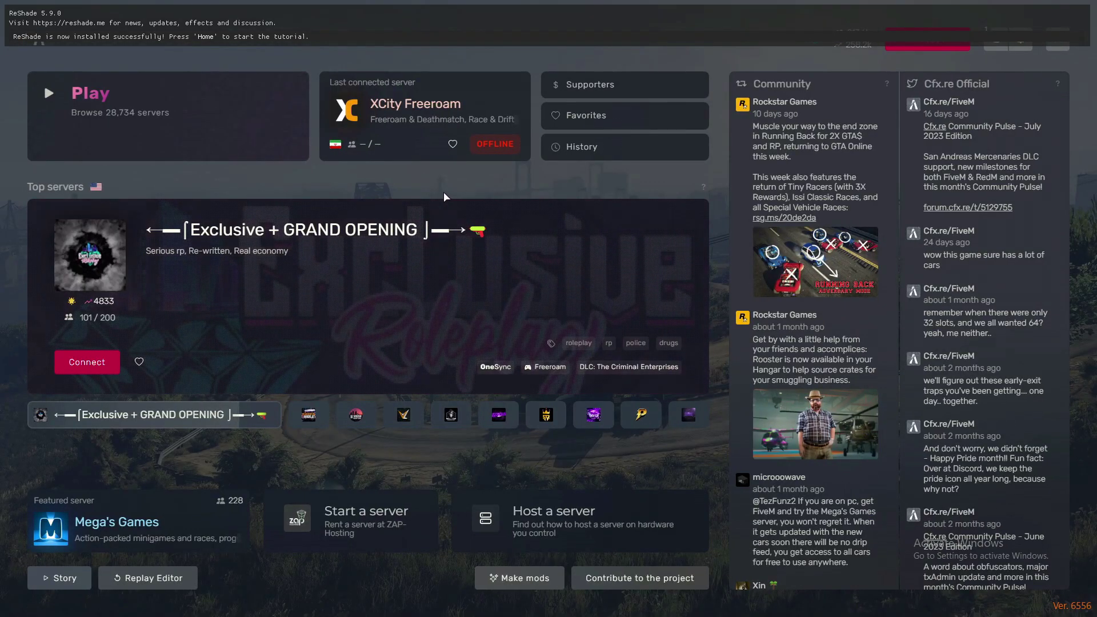
Open the ReShade overlay in FiveM, continue its tutorial to the list of effects, and close the overlay
key(Home)
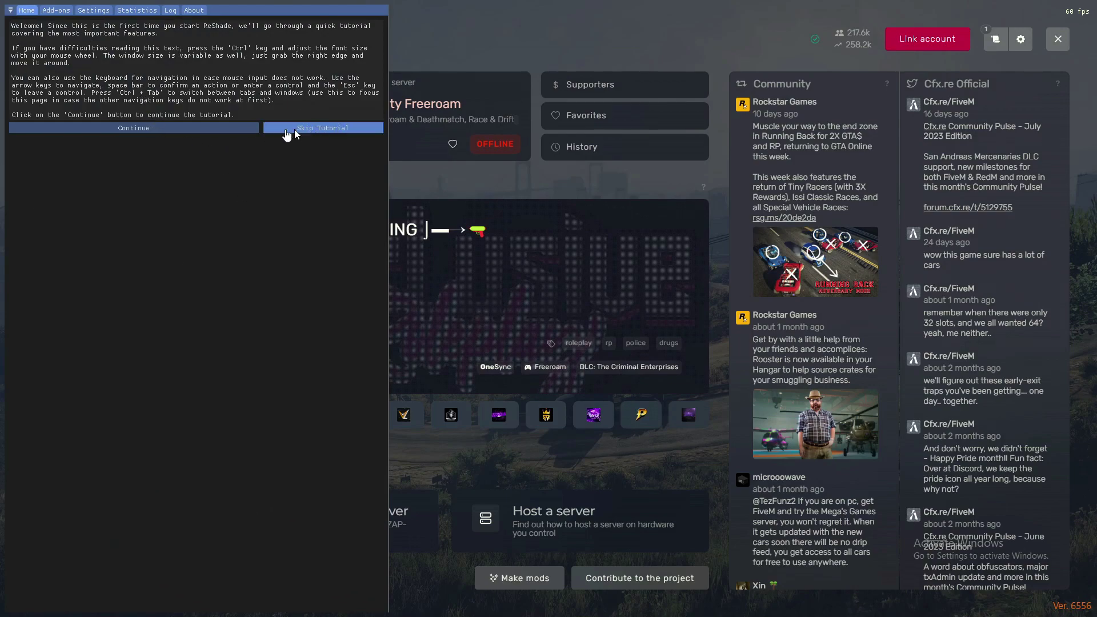
click(179, 128)
click(270, 143)
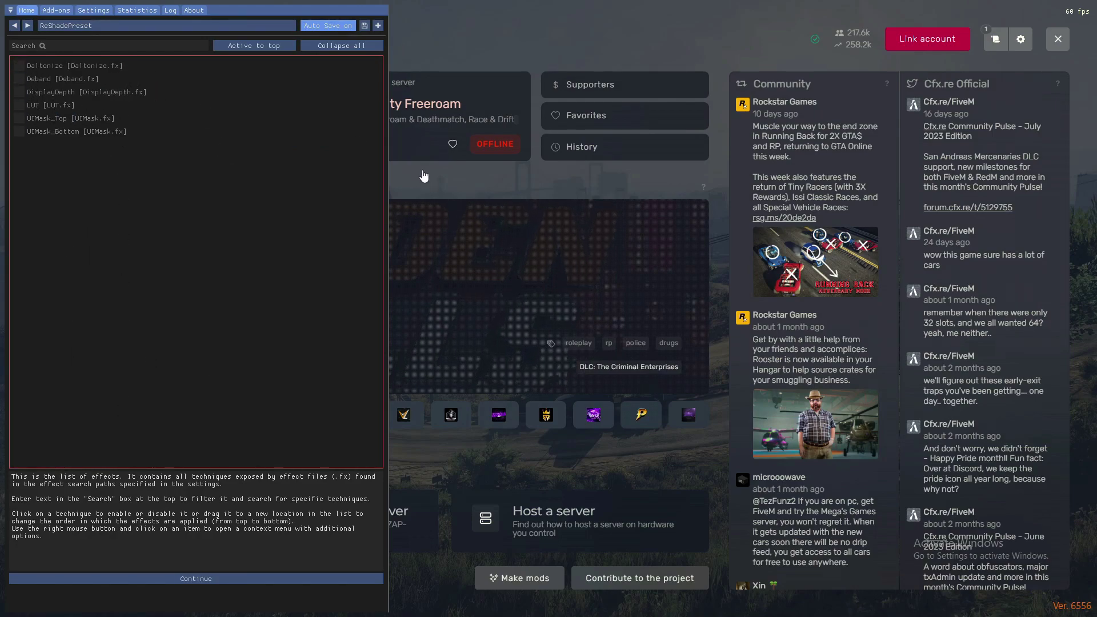
key(Home)
key(Home)
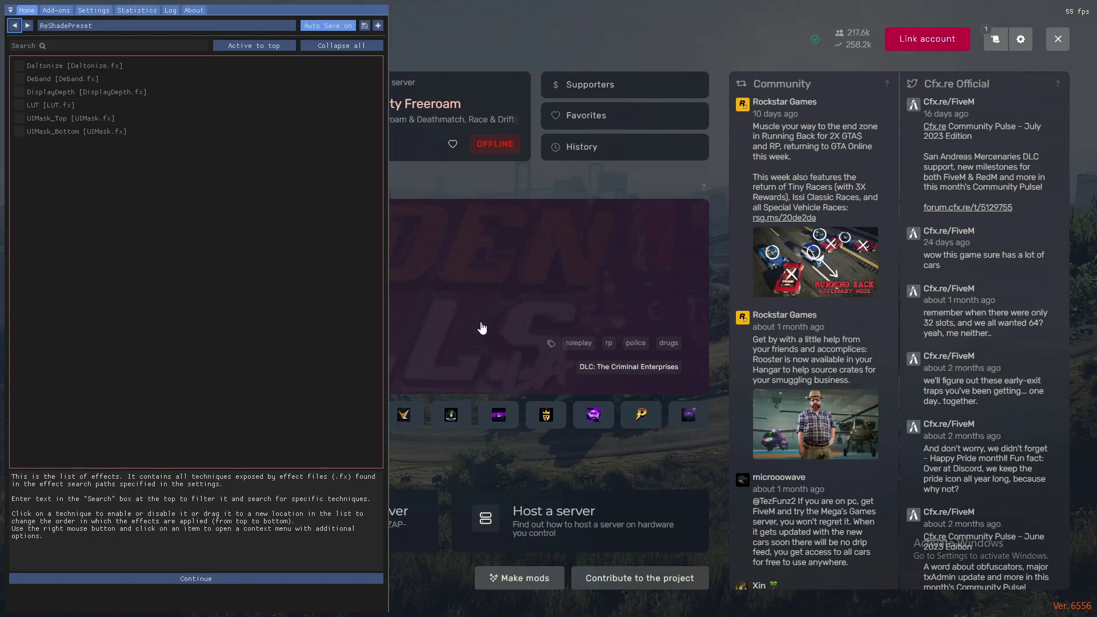
key(Home)
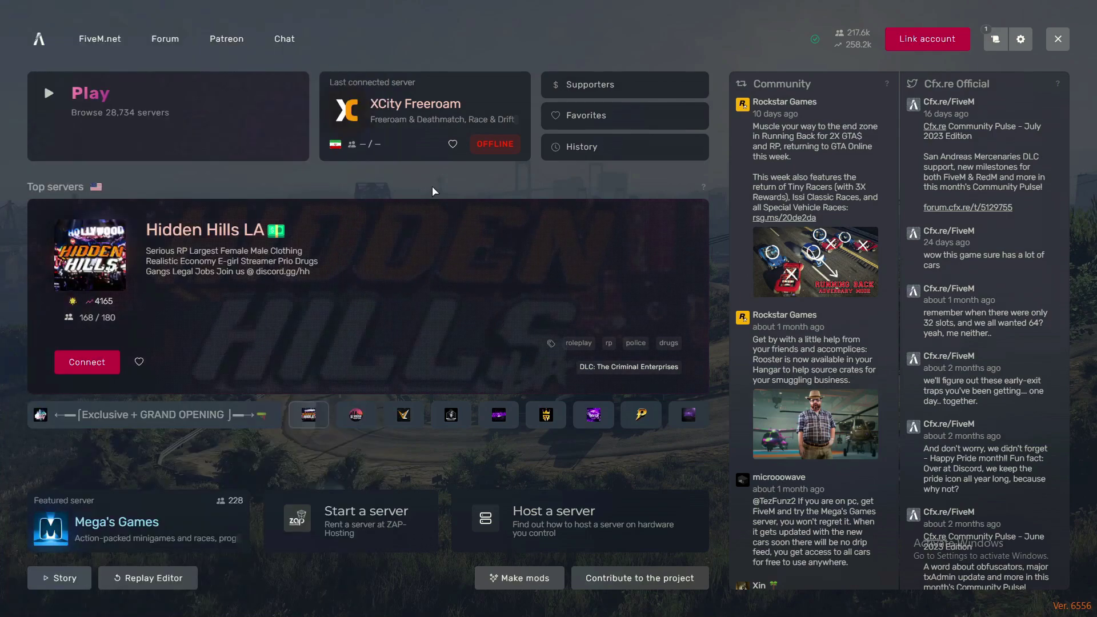